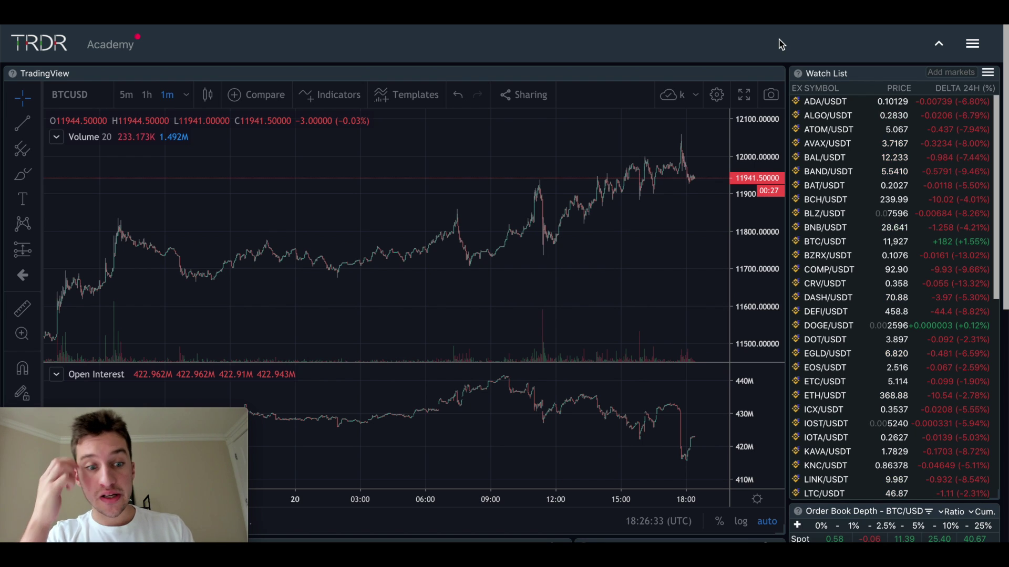
# Start typing BTCPERP on the BTCUSD chart to bring up the symbol search
pyautogui.write('B')
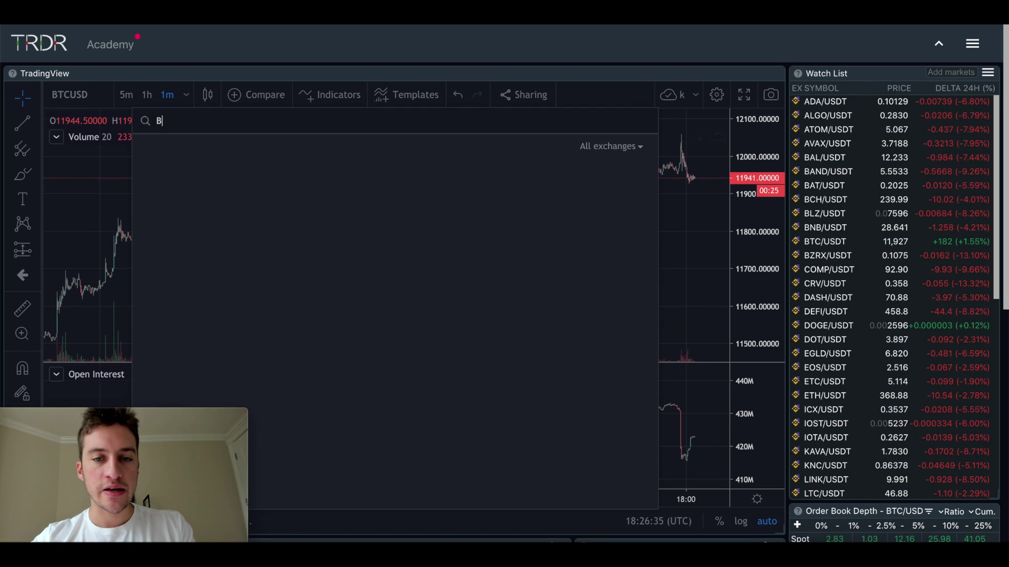
pyautogui.write('TCPERP')
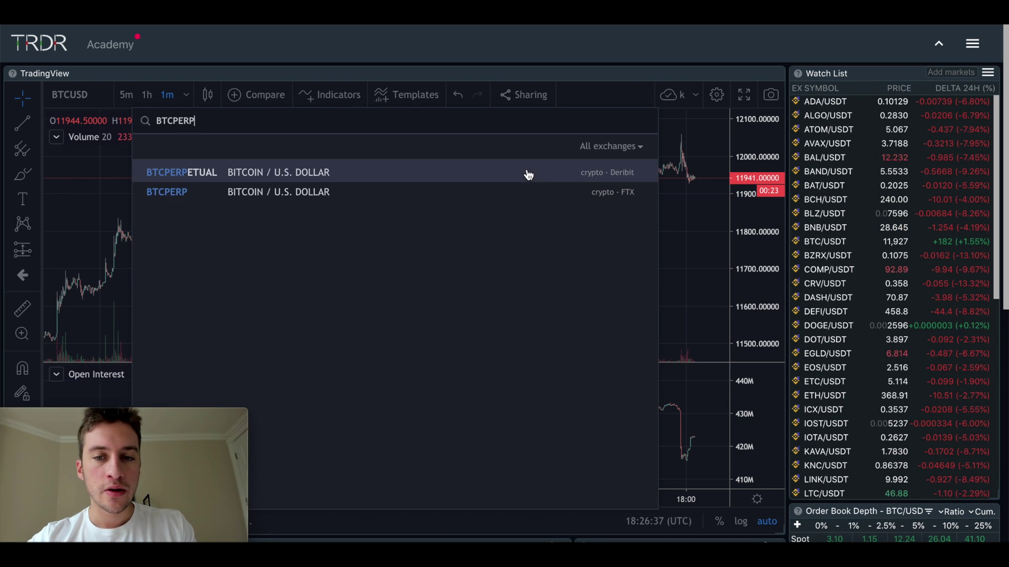
# Load the BTCPERP contract from the search results, keeping its Volume and Open Interest panes
pyautogui.click(536, 196)
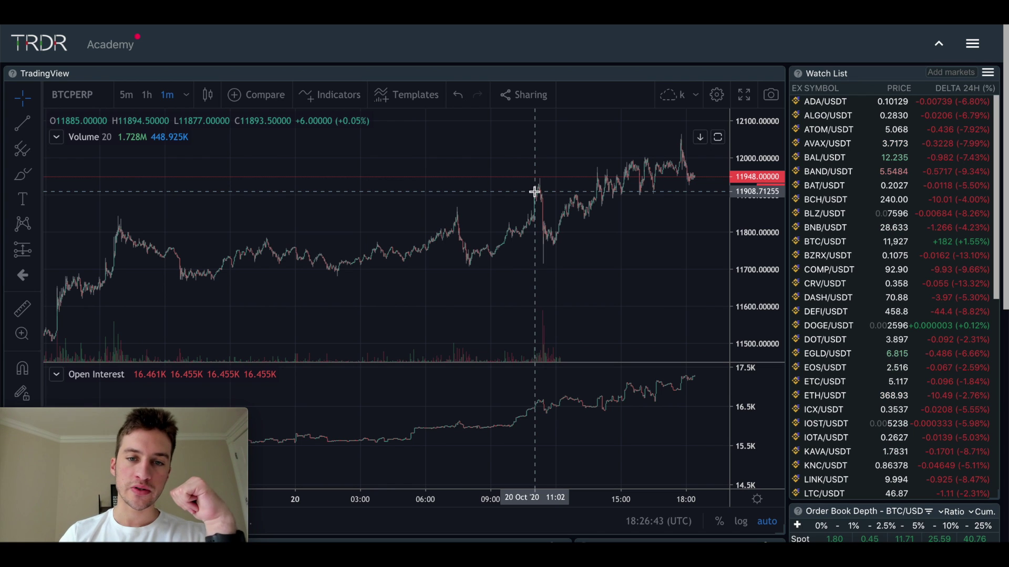
pyautogui.scroll(-2, 534, 191)
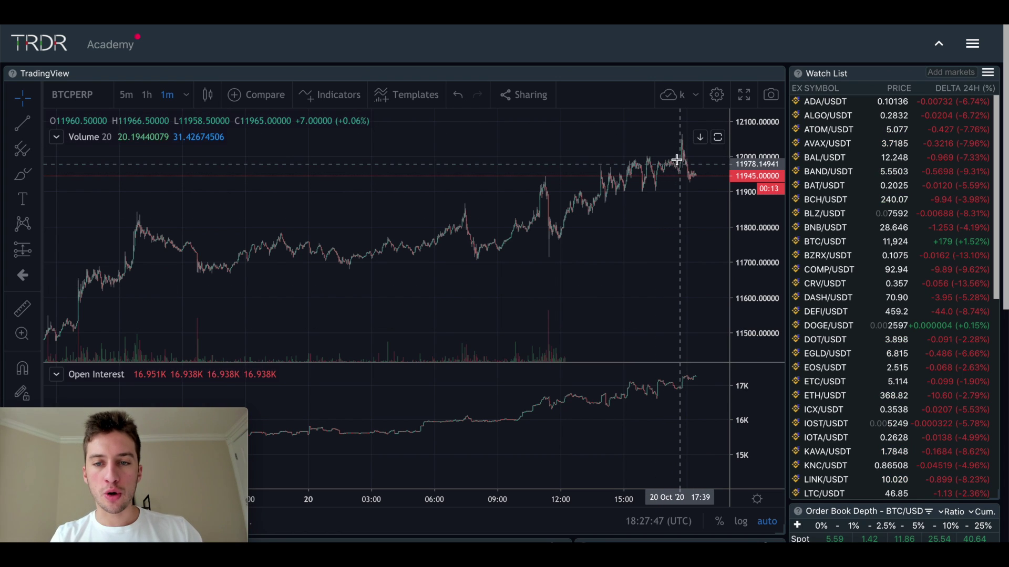
# Undo back to BTCUSD, pan through earlier bars, and begin an ETHP symbol search
pyautogui.click(455, 98)
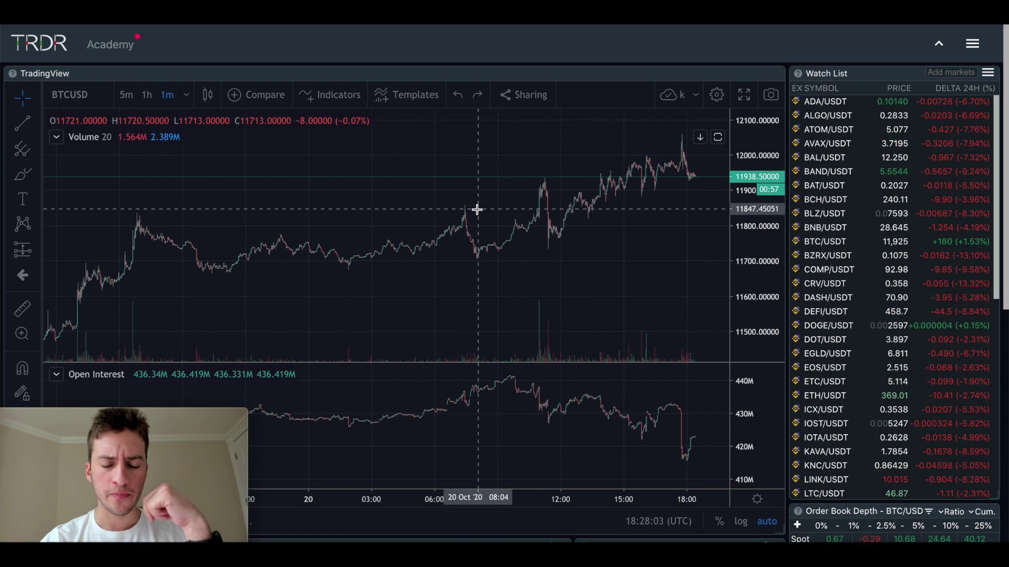
pyautogui.hscroll(-3, 477, 209)
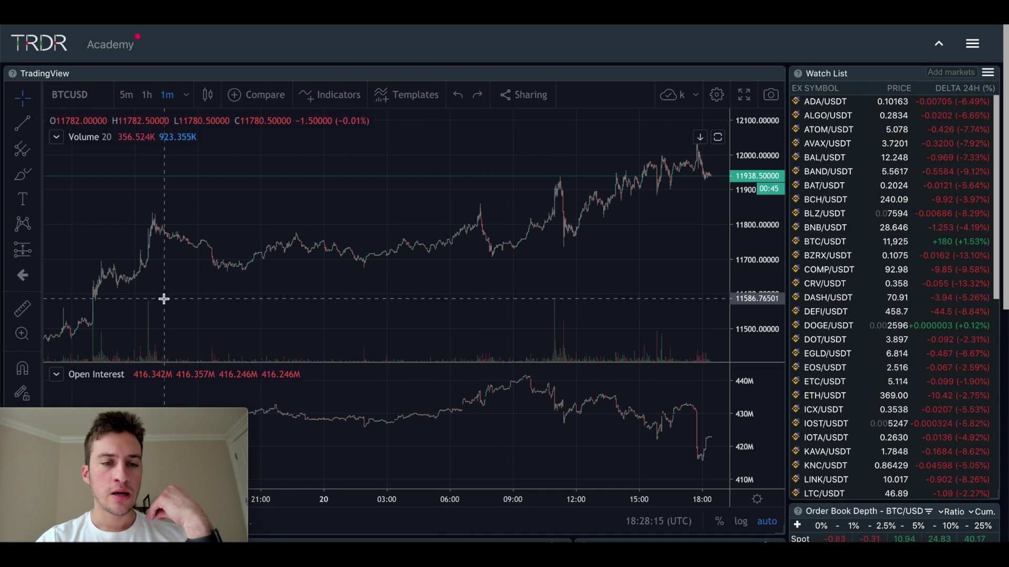
pyautogui.moveTo(557, 227); pyautogui.dragTo(565, 226)
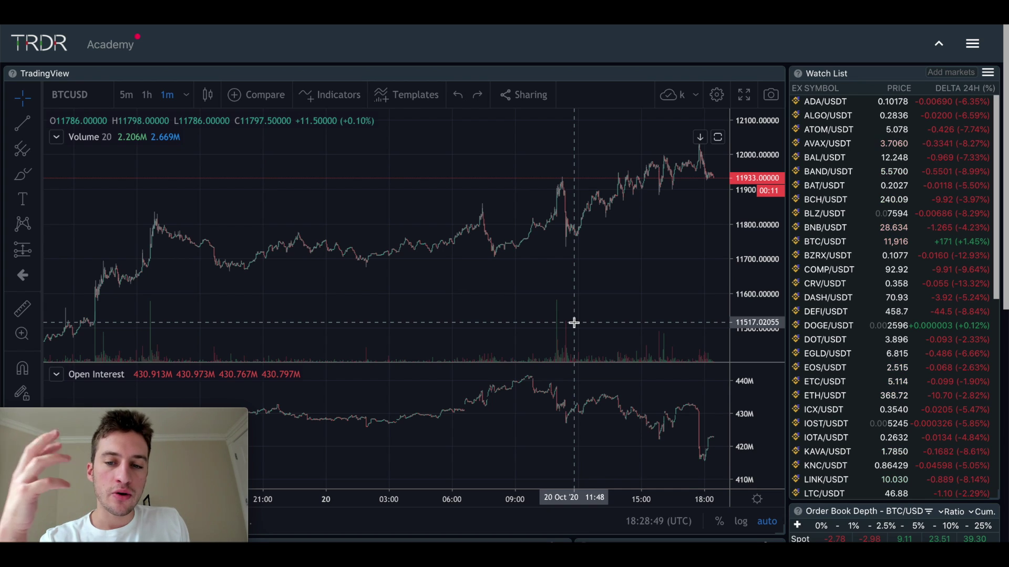
pyautogui.scroll(5, 704, 426)
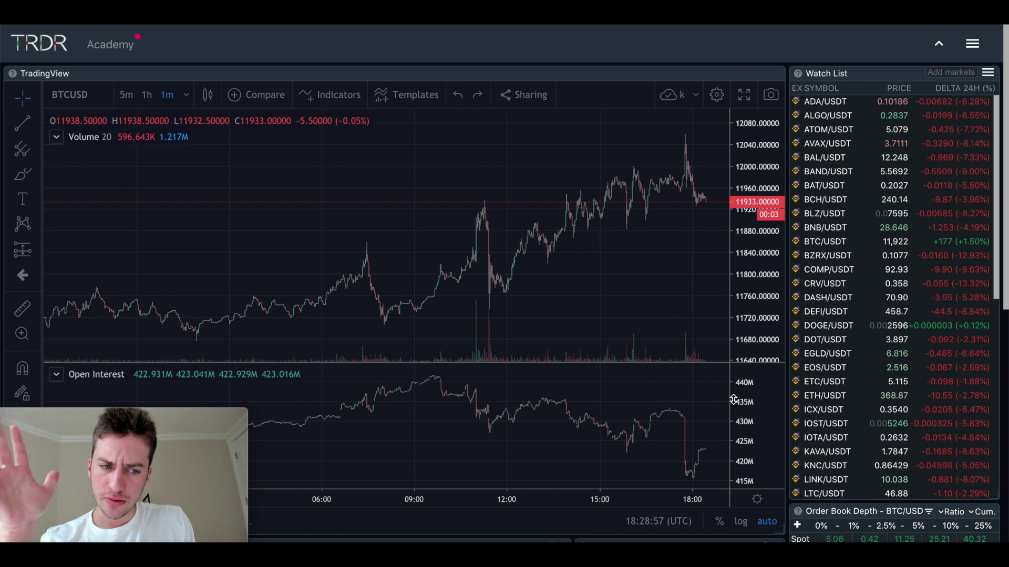
pyautogui.scroll(-4, 598, 288)
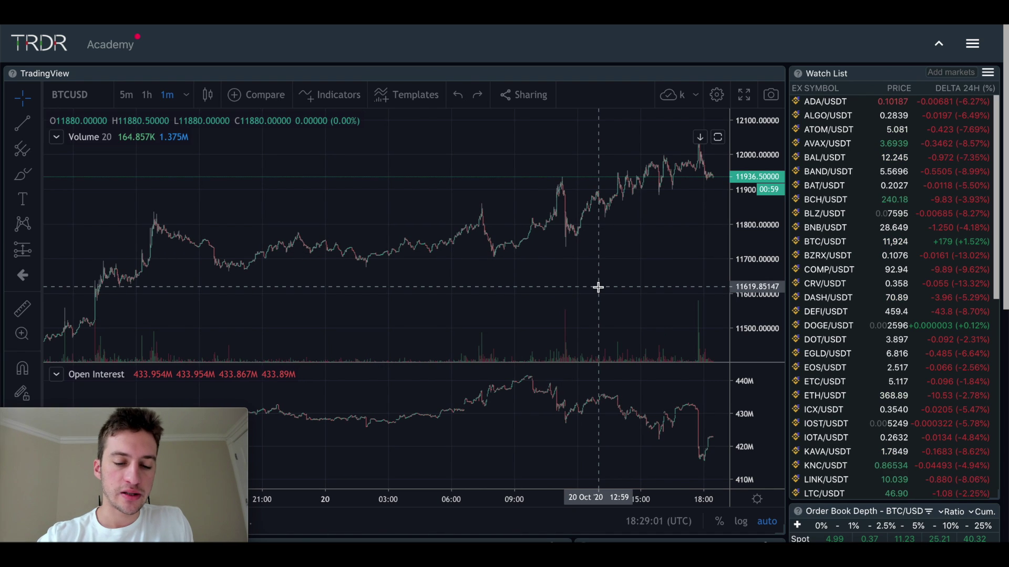
pyautogui.write('ETH')
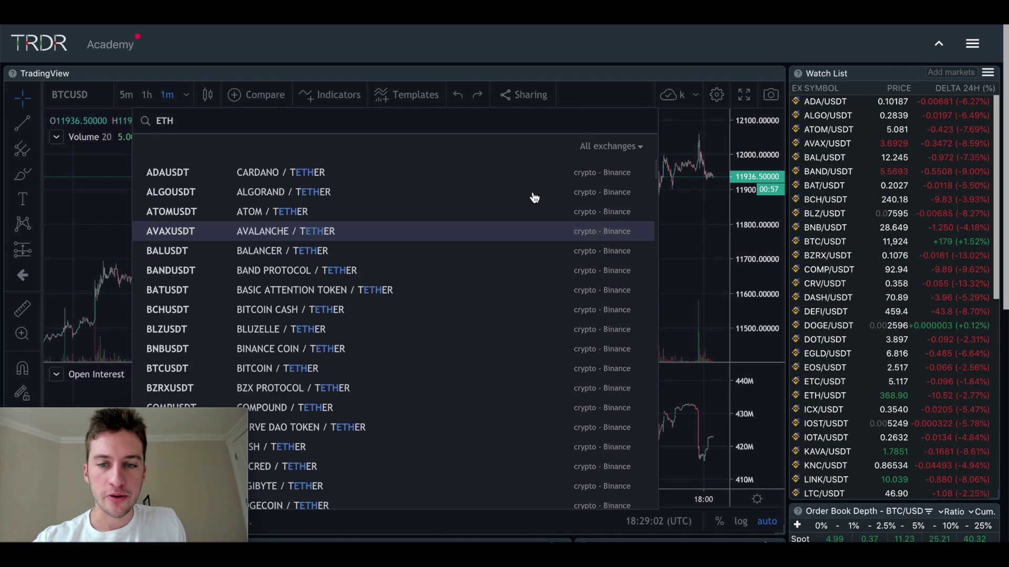
pyautogui.write('P')
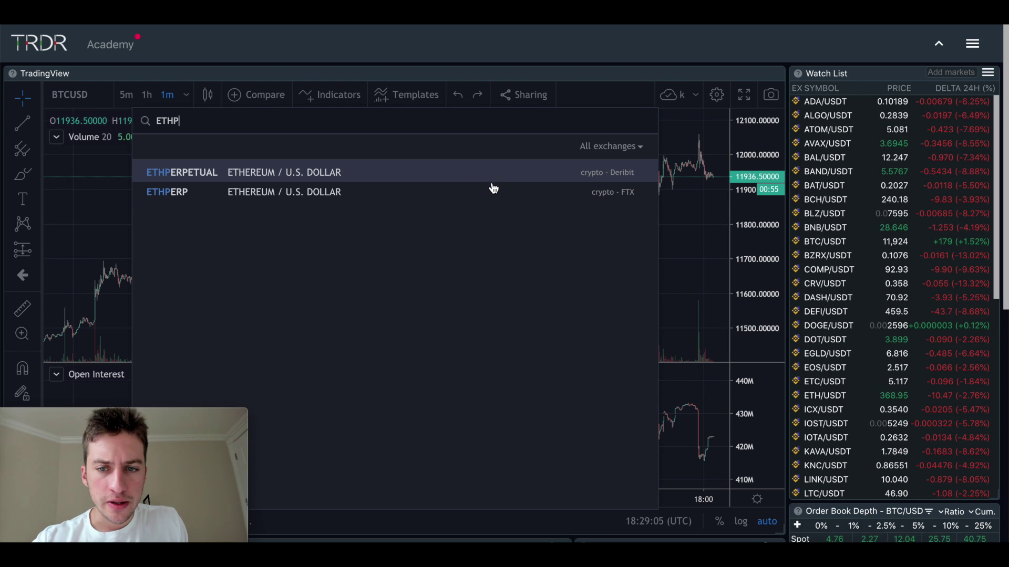
# Load ETHPERP onto the chart and pan across its 1-minute bars
pyautogui.click(492, 191)
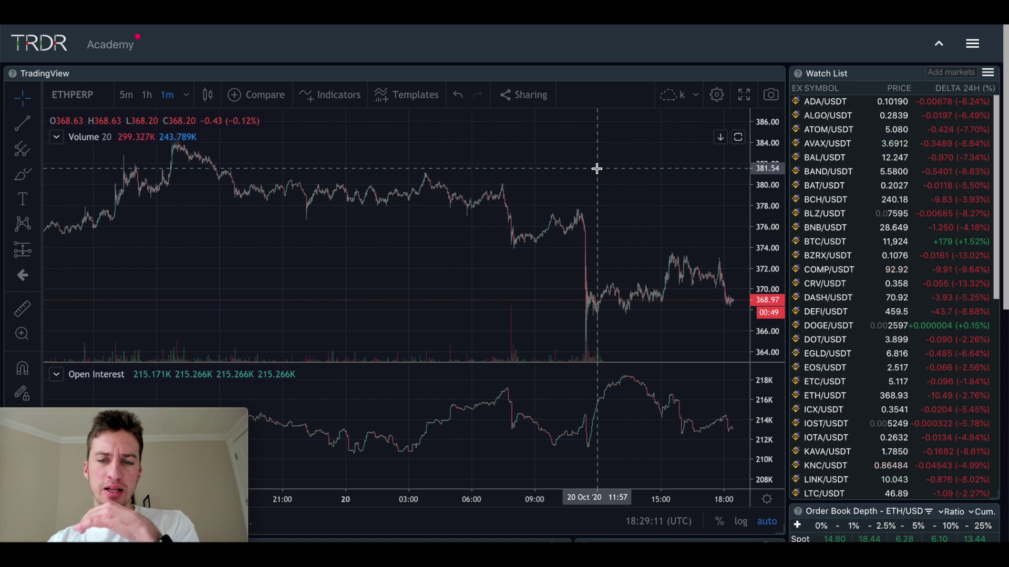
pyautogui.hscroll(10, 596, 168)
pyautogui.hscroll(-3, 596, 168)
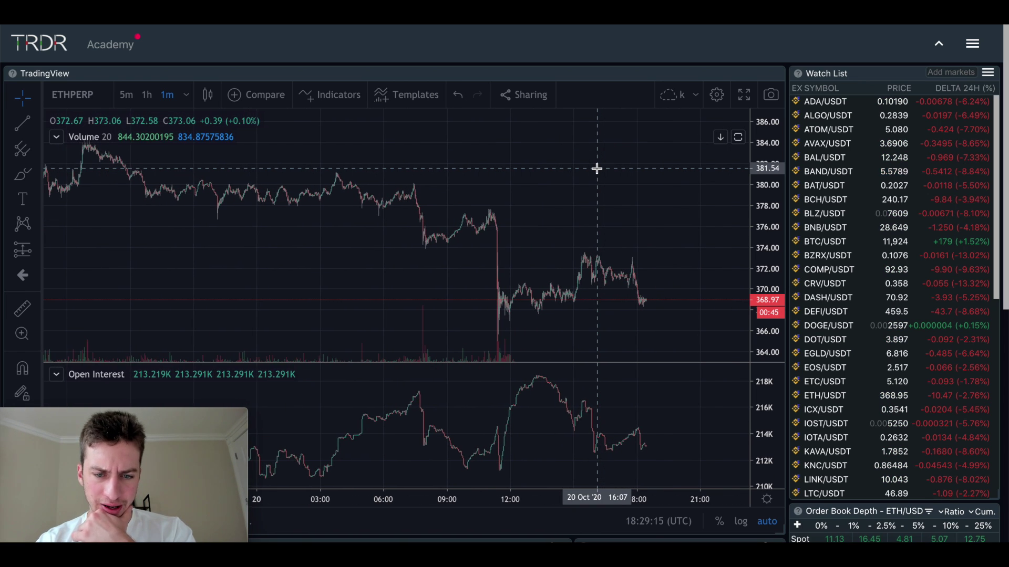
pyautogui.hscroll(-2, 595, 171)
pyautogui.hscroll(5, 565, 213)
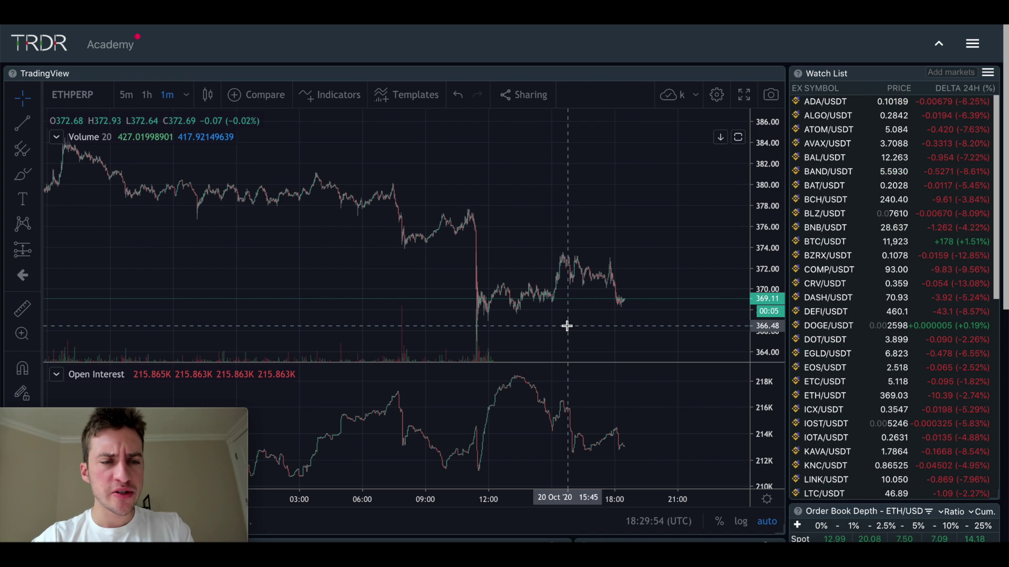
pyautogui.write('ETHUSDT')
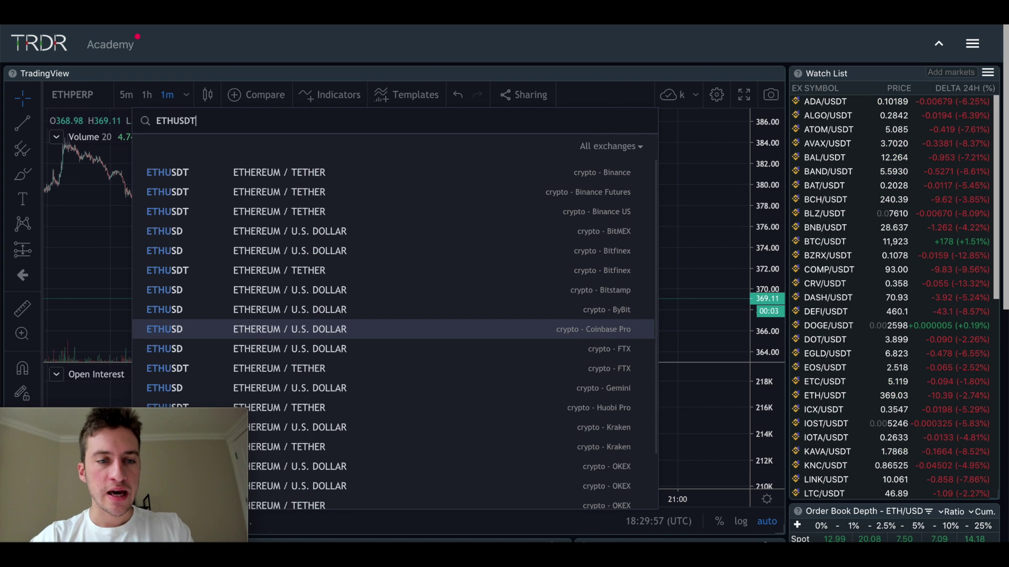
pyautogui.click(535, 193)
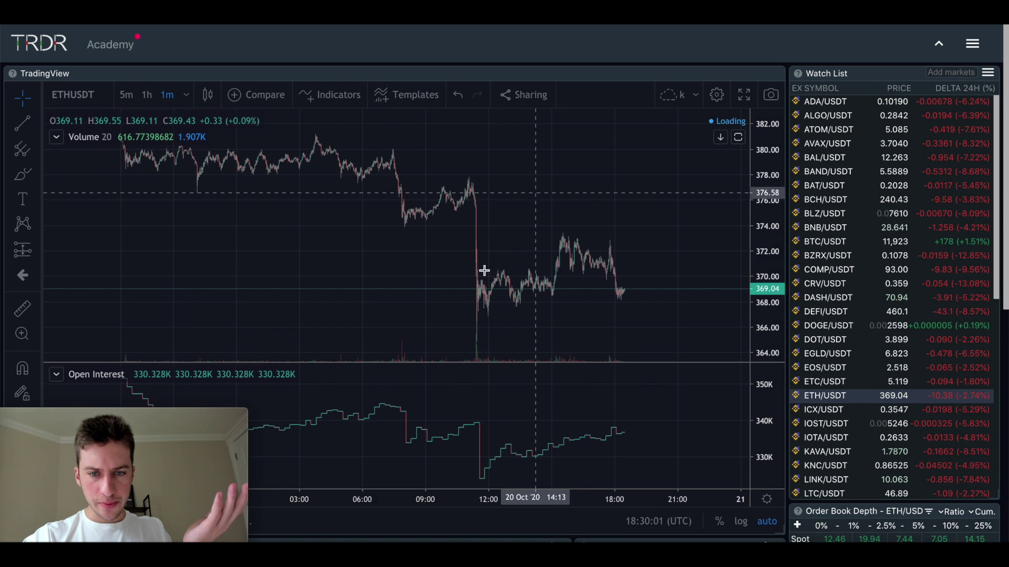
pyautogui.click(458, 95)
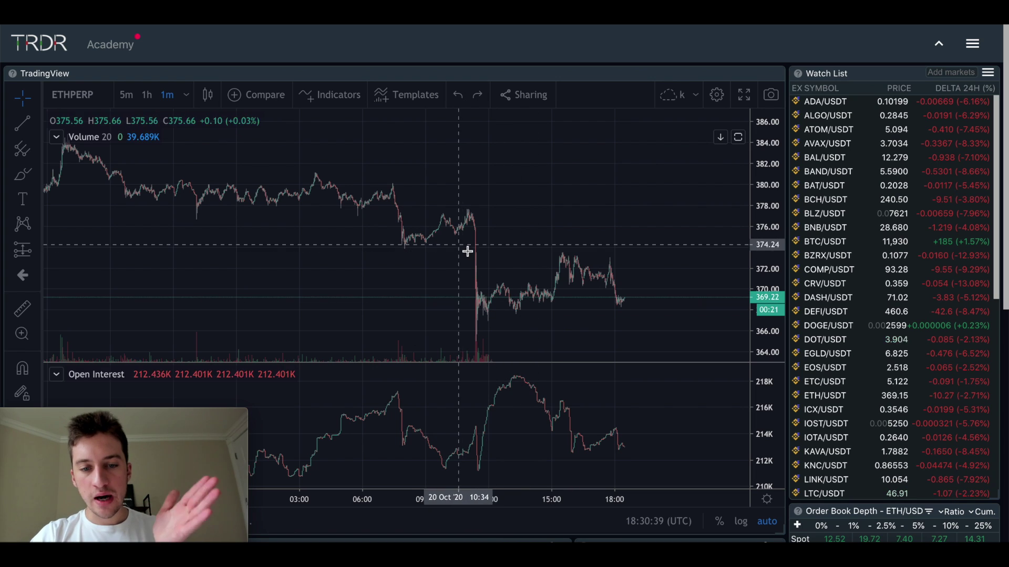
# Pick YFI/USDT from the bottom of the Watch List to load it into the chart
pyautogui.hscroll(-5, 467, 258)
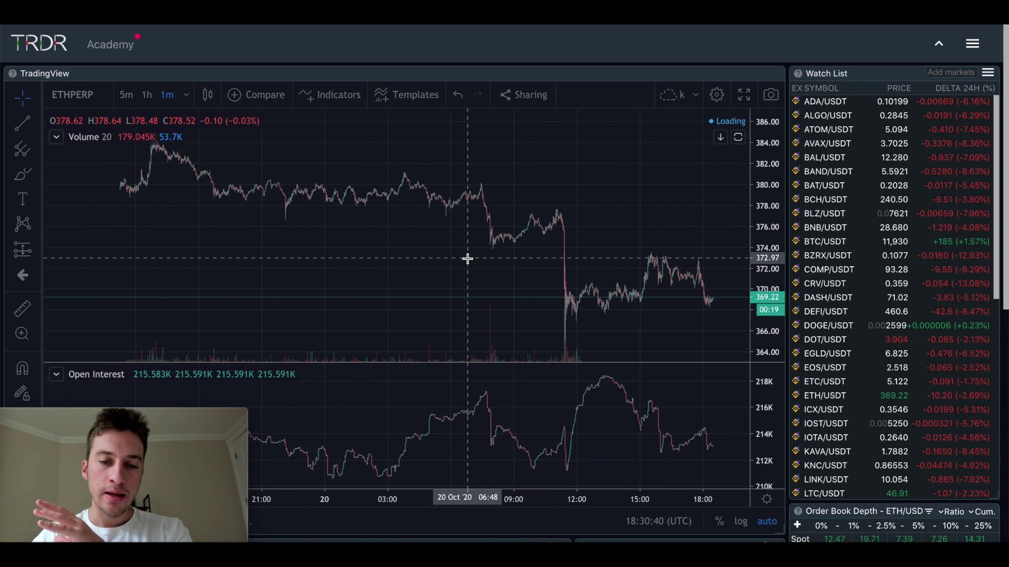
pyautogui.hscroll(-5, 467, 258)
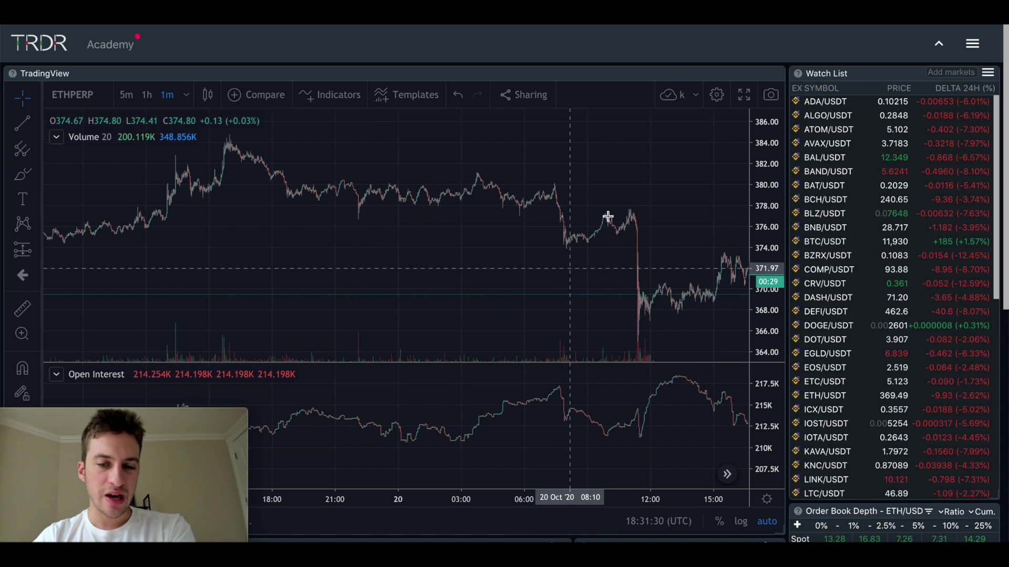
pyautogui.hscroll(1, 610, 227)
pyautogui.hscroll(5, 611, 227)
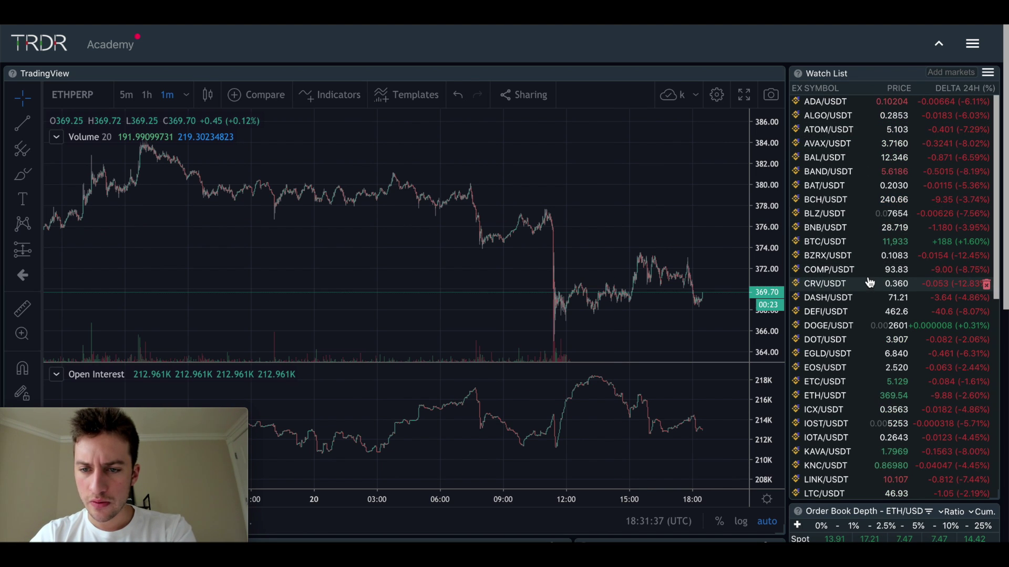
pyautogui.scroll(-8, 879, 321)
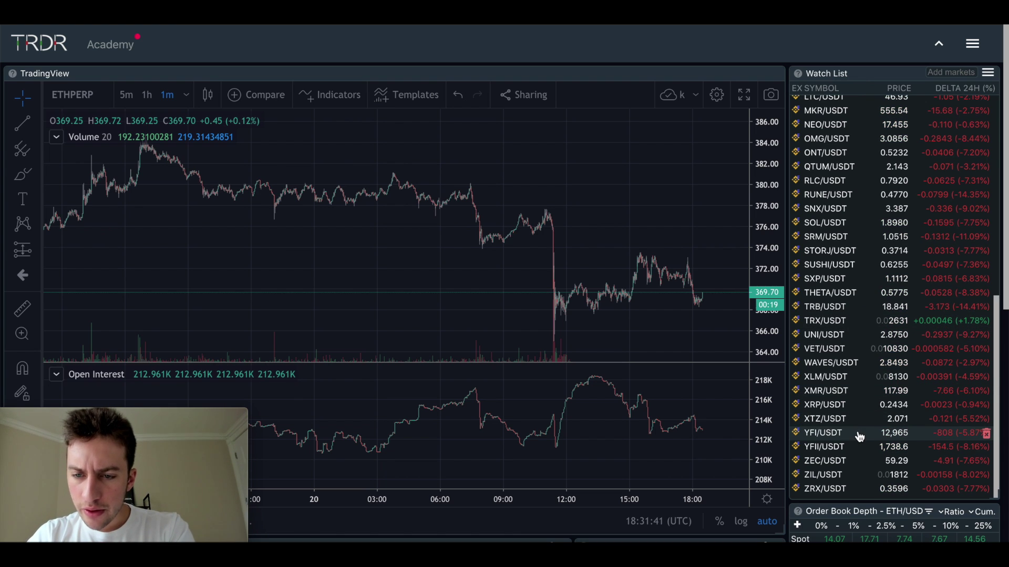
pyautogui.click(840, 433)
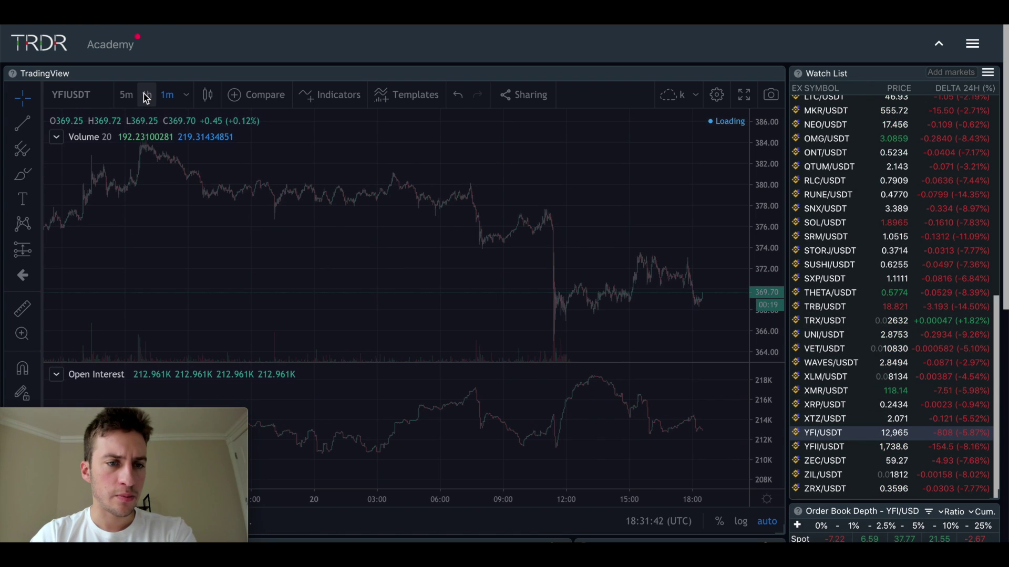
# Switch YFIUSDT to 1h candles and undo the blue price-range measurement
pyautogui.click(145, 95)
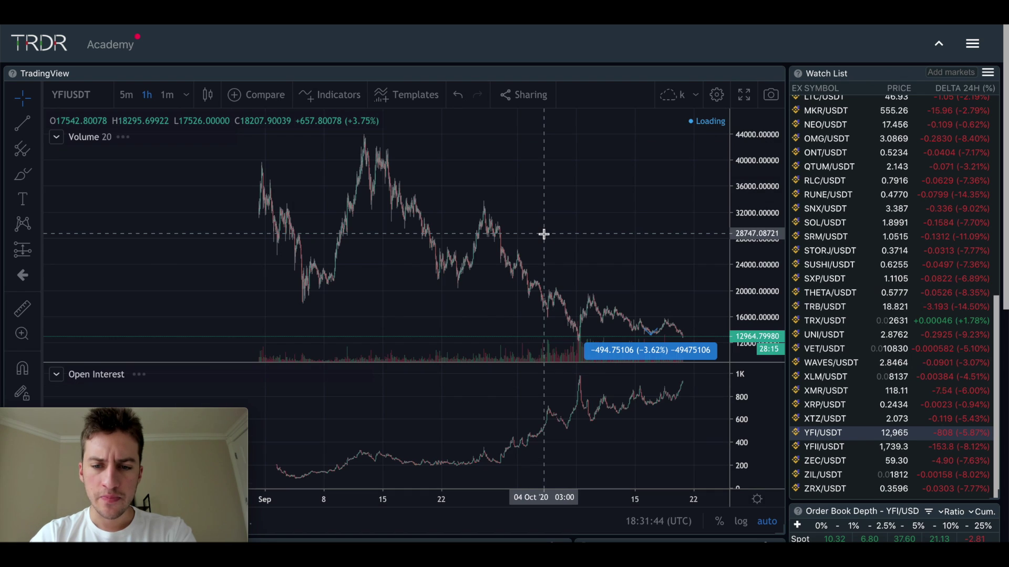
pyautogui.scroll(5, 653, 275)
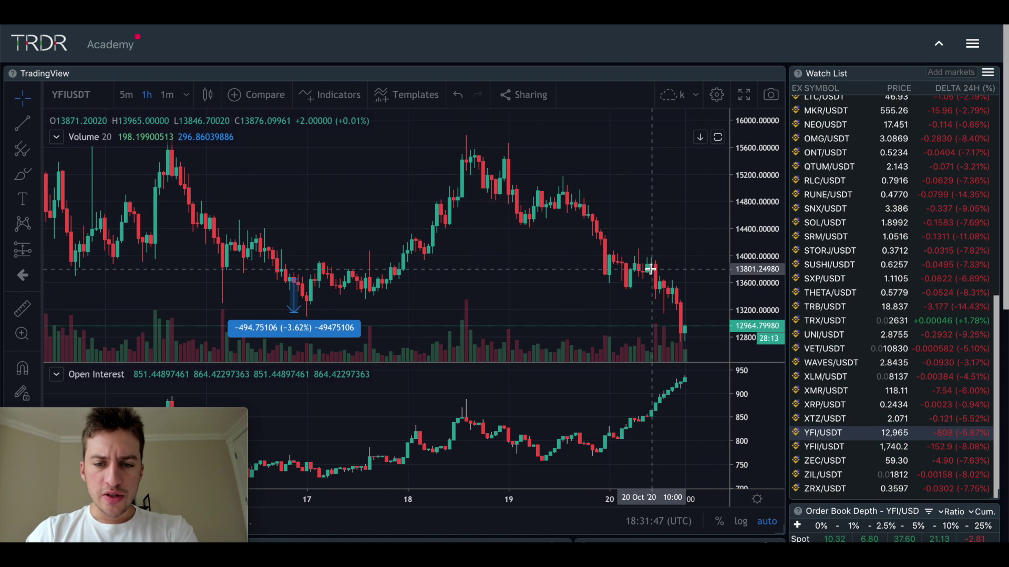
pyautogui.click(295, 296)
pyautogui.click(310, 296)
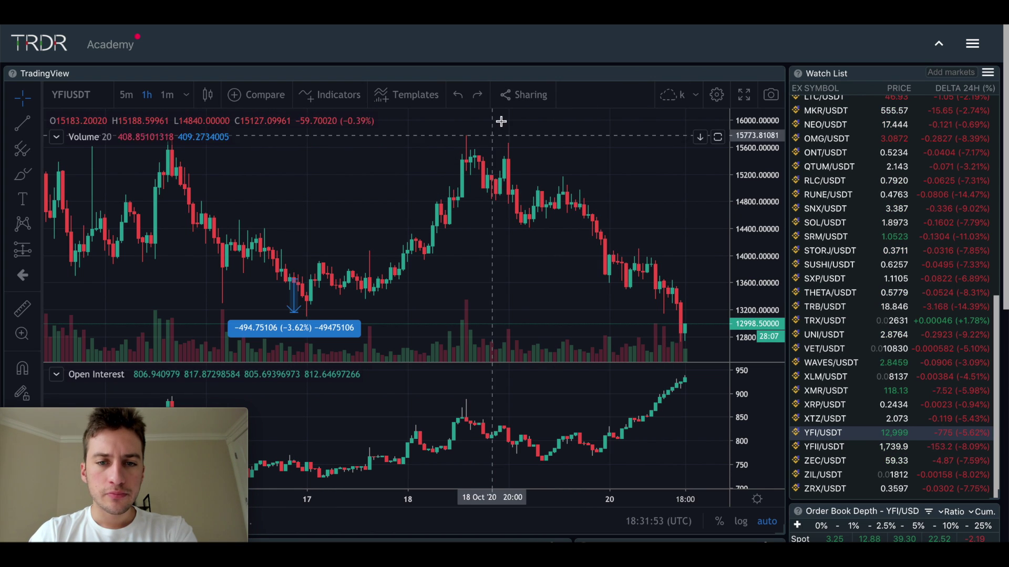
pyautogui.click(457, 95)
# Zoom the chart to frame Oct 5–13 and its open-interest spike
pyautogui.scroll(-10, 317, 241)
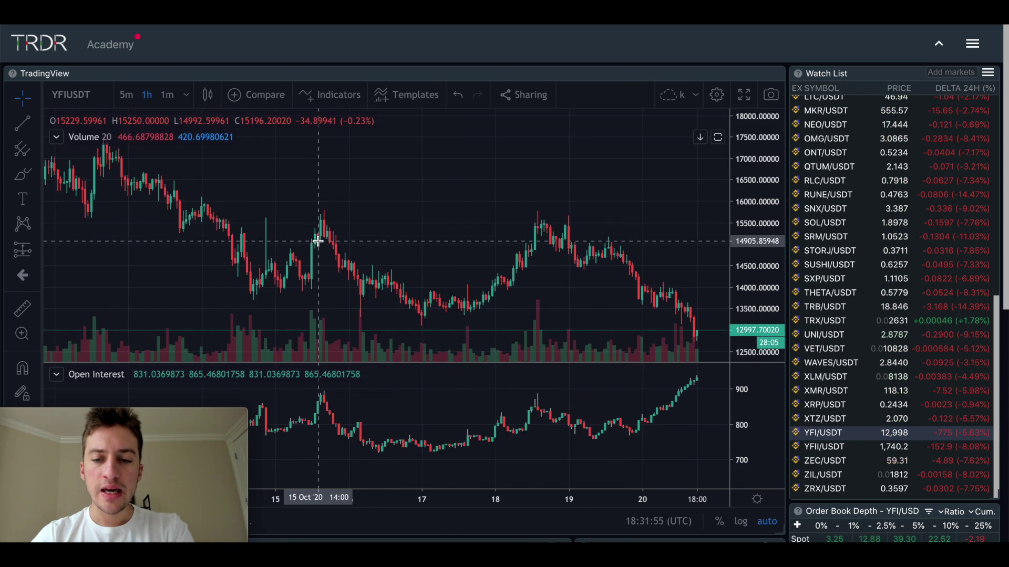
pyautogui.scroll(-1, 318, 241)
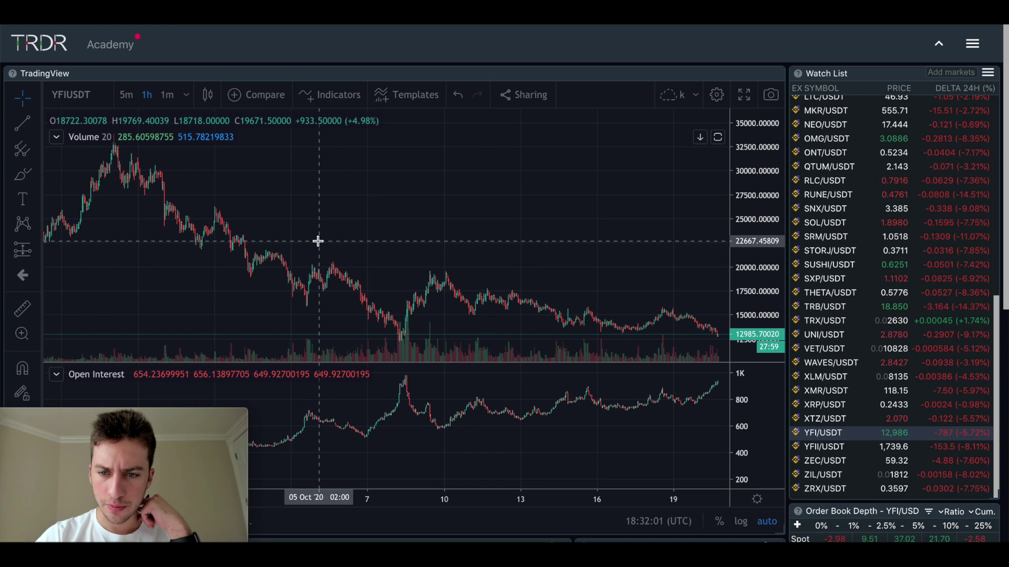
pyautogui.scroll(-1, 318, 241)
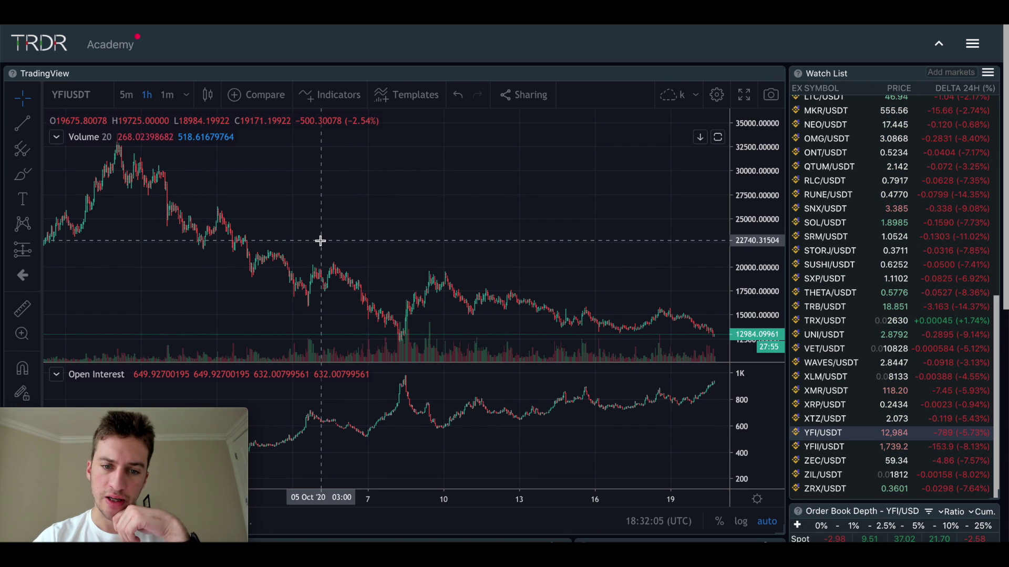
pyautogui.scroll(-1, 320, 241)
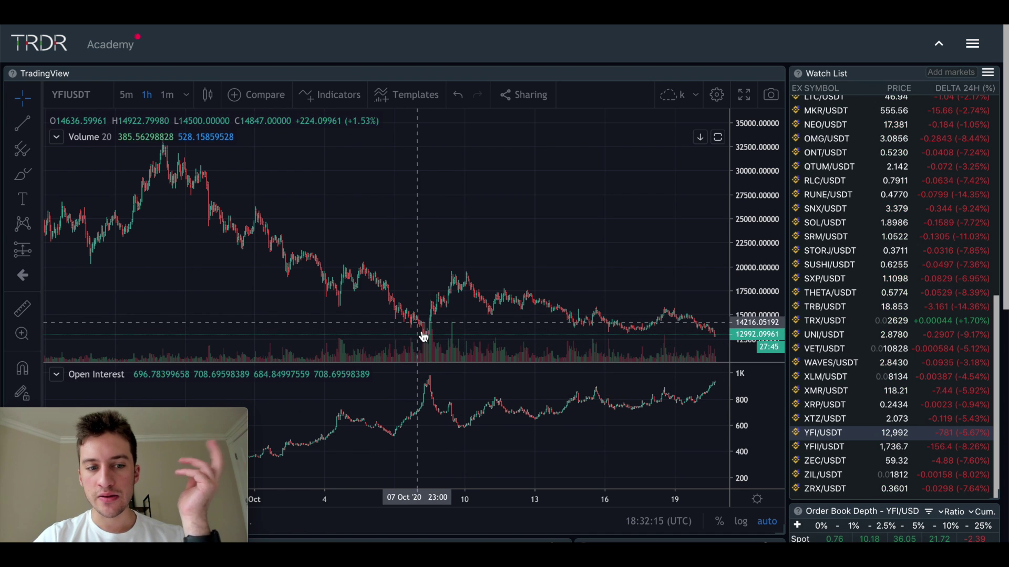
pyautogui.scroll(3, 424, 336)
pyautogui.scroll(4, 430, 336)
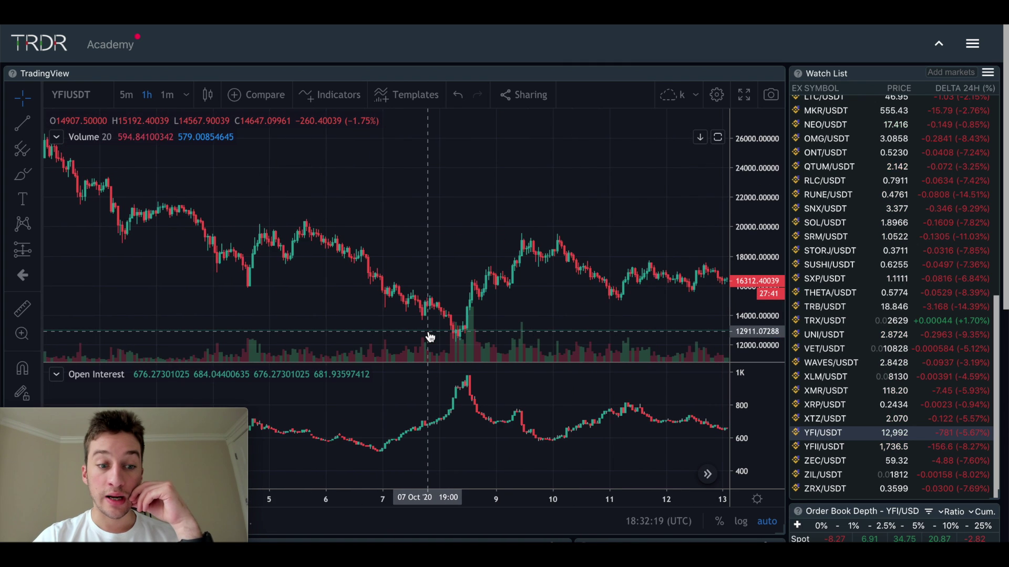
# Zoom into the Oct 8 candles to inspect the open-interest spike
pyautogui.scroll(3, 429, 337)
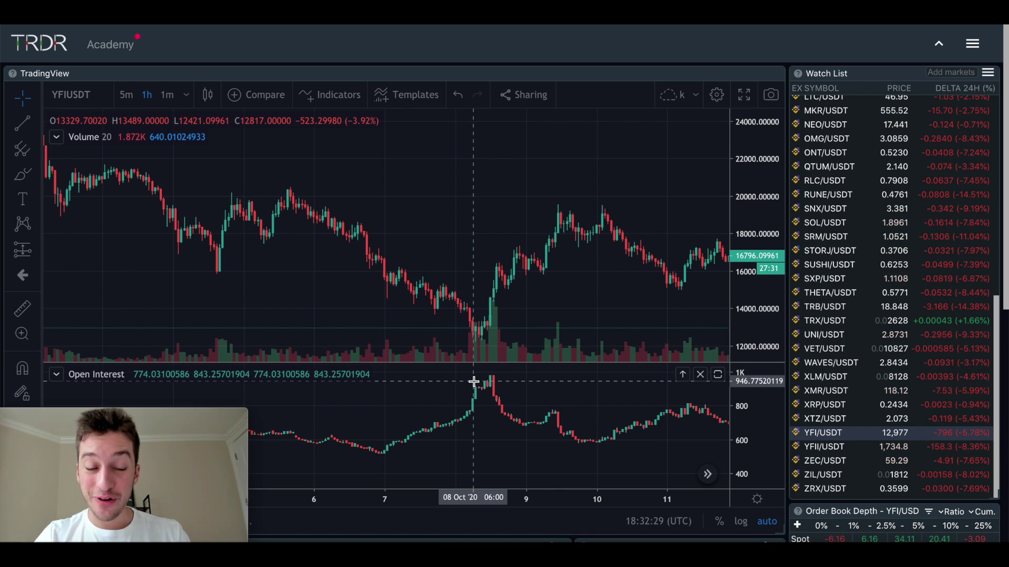
pyautogui.scroll(-5, 459, 311)
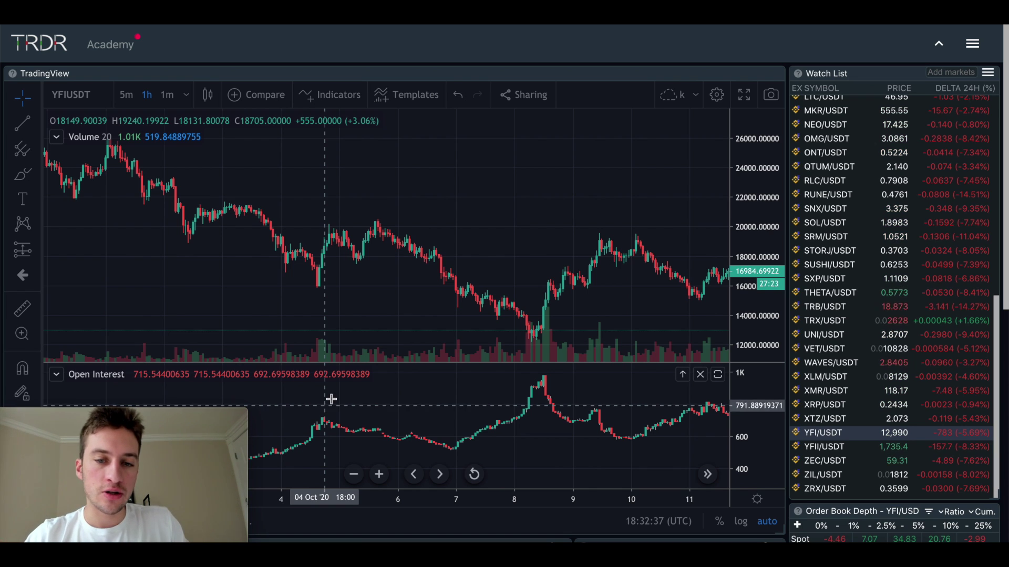
pyautogui.hscroll(5, 482, 327)
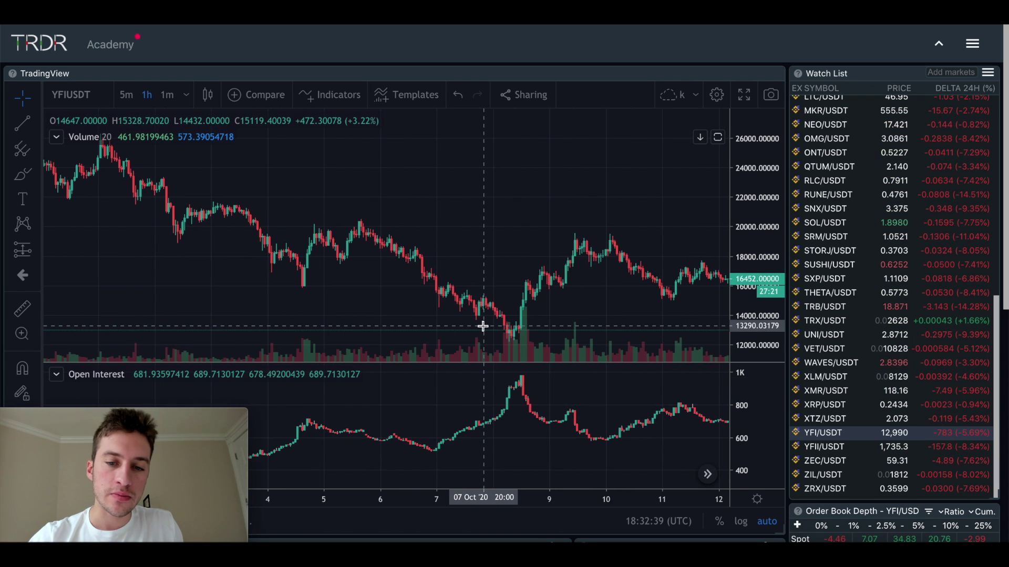
pyautogui.hscroll(-1, 482, 326)
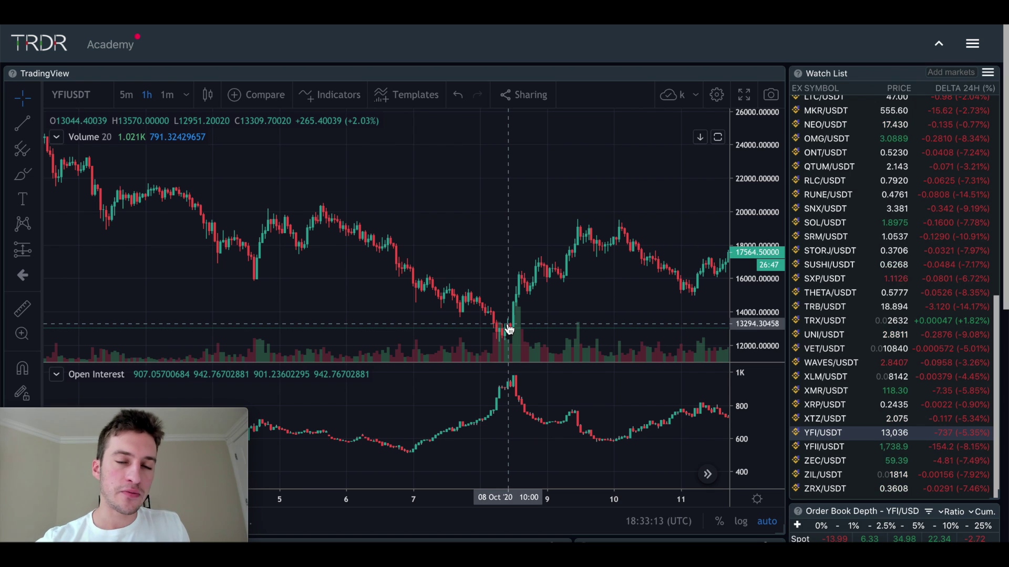
# Zoom back out until Oct 4–19 is visible
pyautogui.scroll(-5, 529, 295)
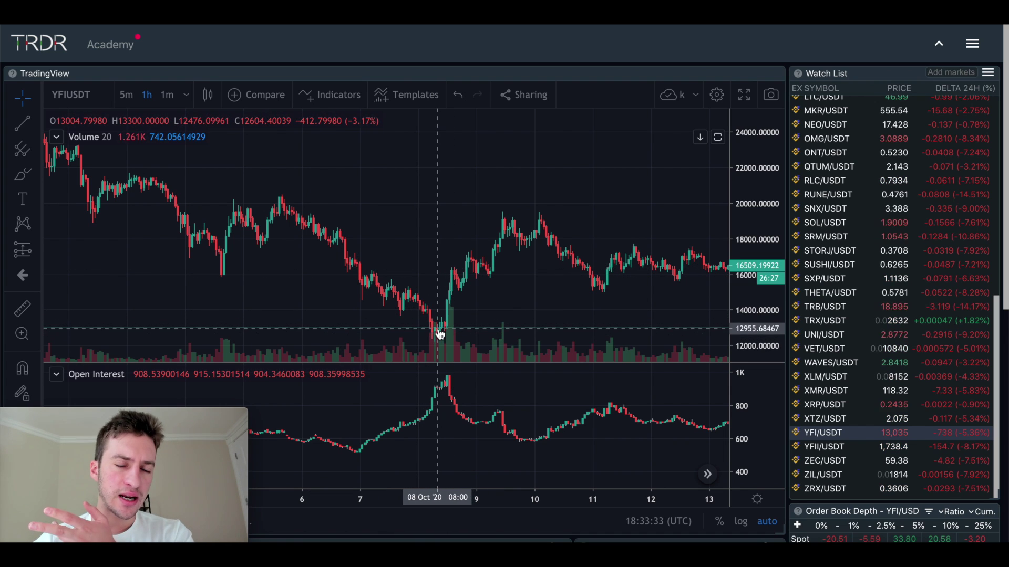
pyautogui.scroll(-3, 455, 309)
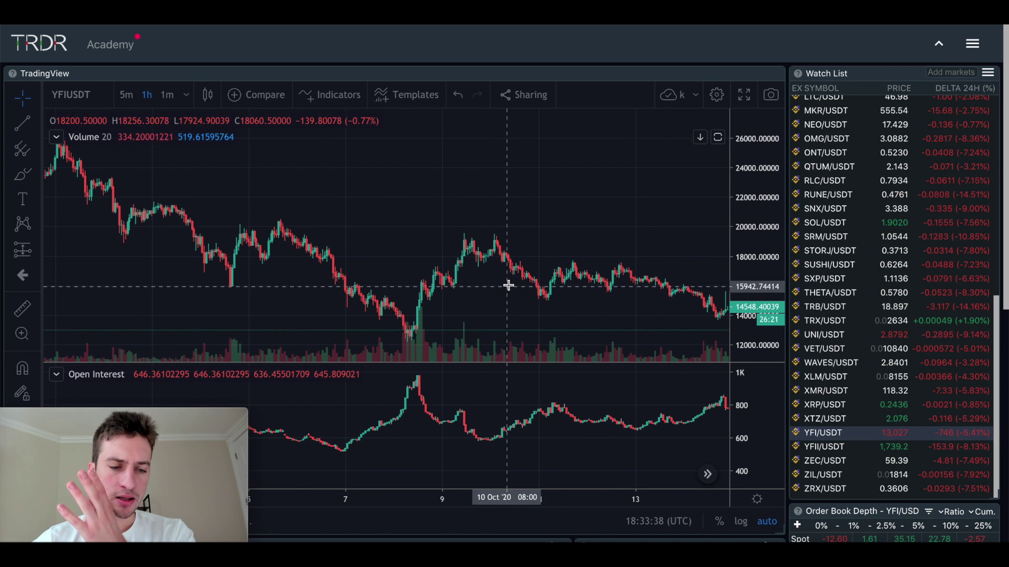
pyautogui.hscroll(3, 510, 286)
pyautogui.scroll(-3, 508, 286)
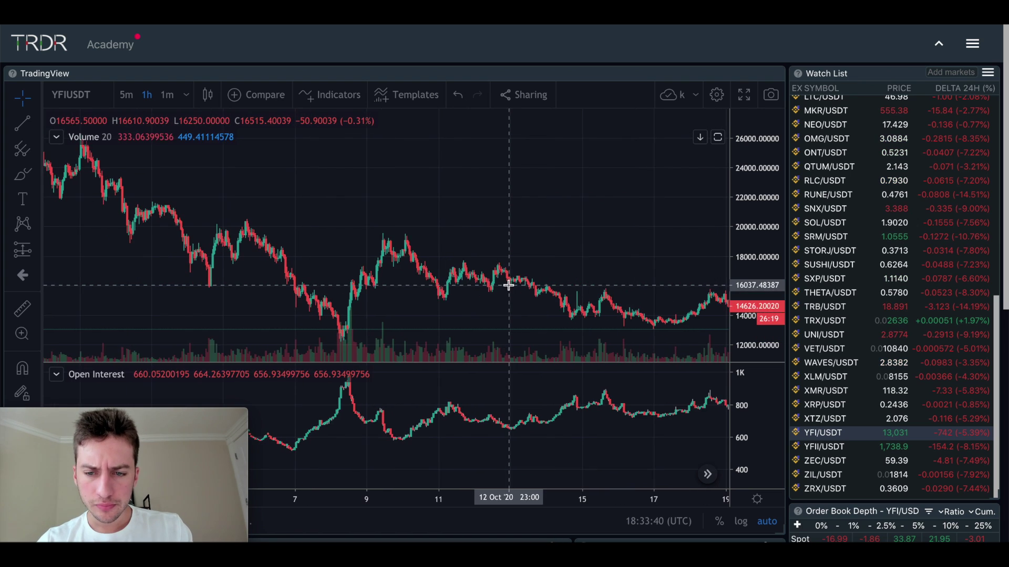
pyautogui.scroll(-5, 508, 285)
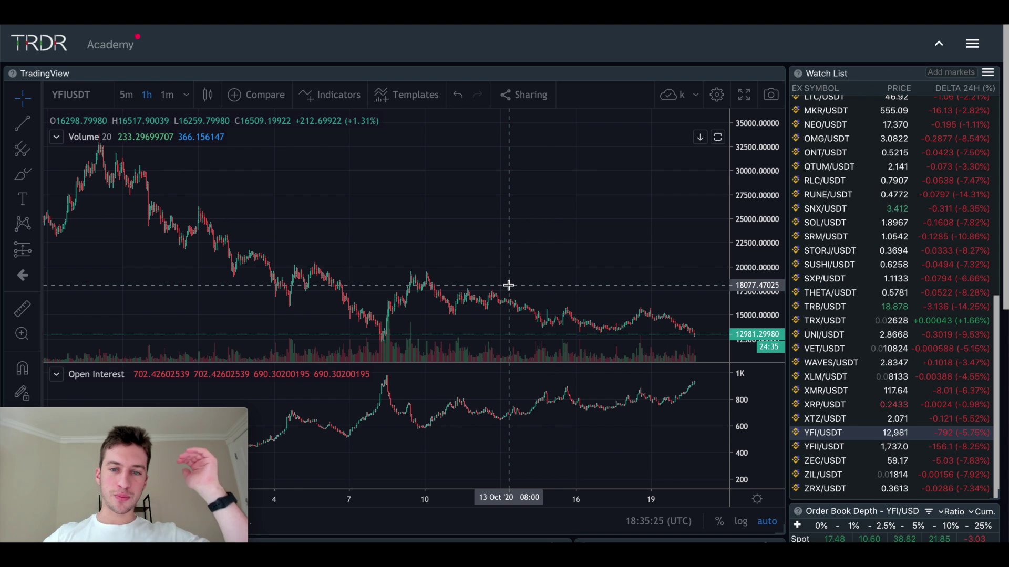
pyautogui.hscroll(3, 508, 285)
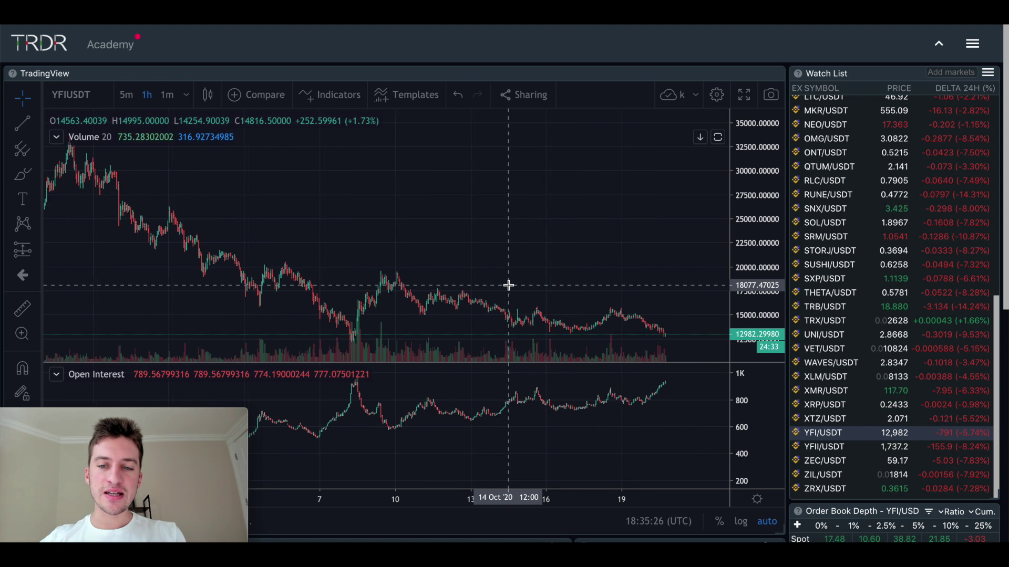